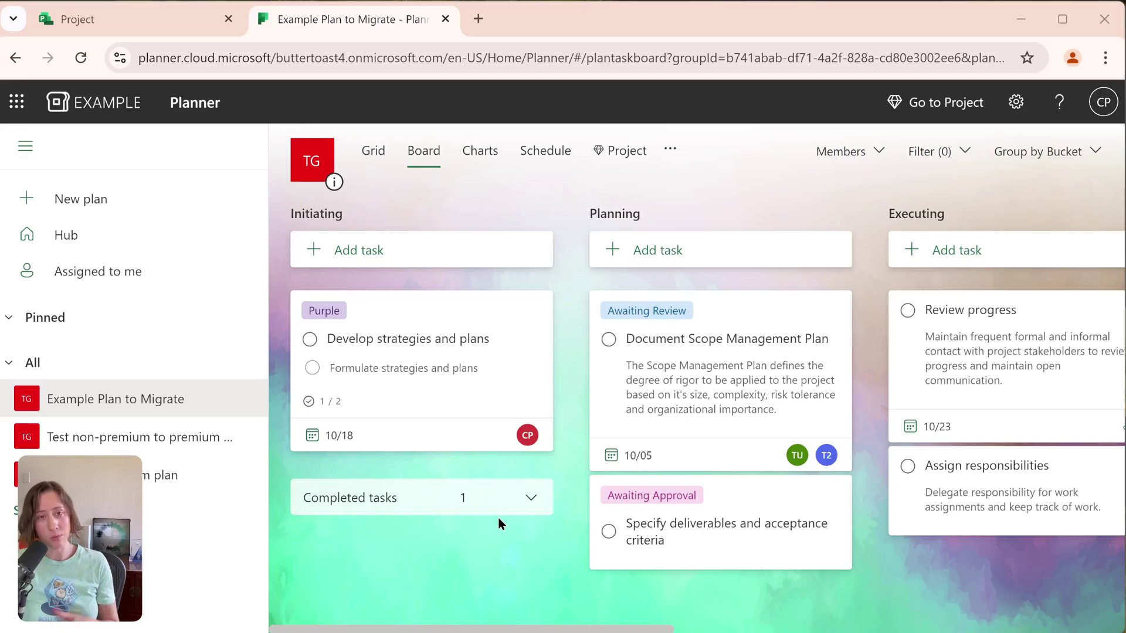
Glance at the 2024 BI Tooling Transition Plan, then return to the Example Plan to Migrate board.
{"action": "key", "text": "ctrl+1"}
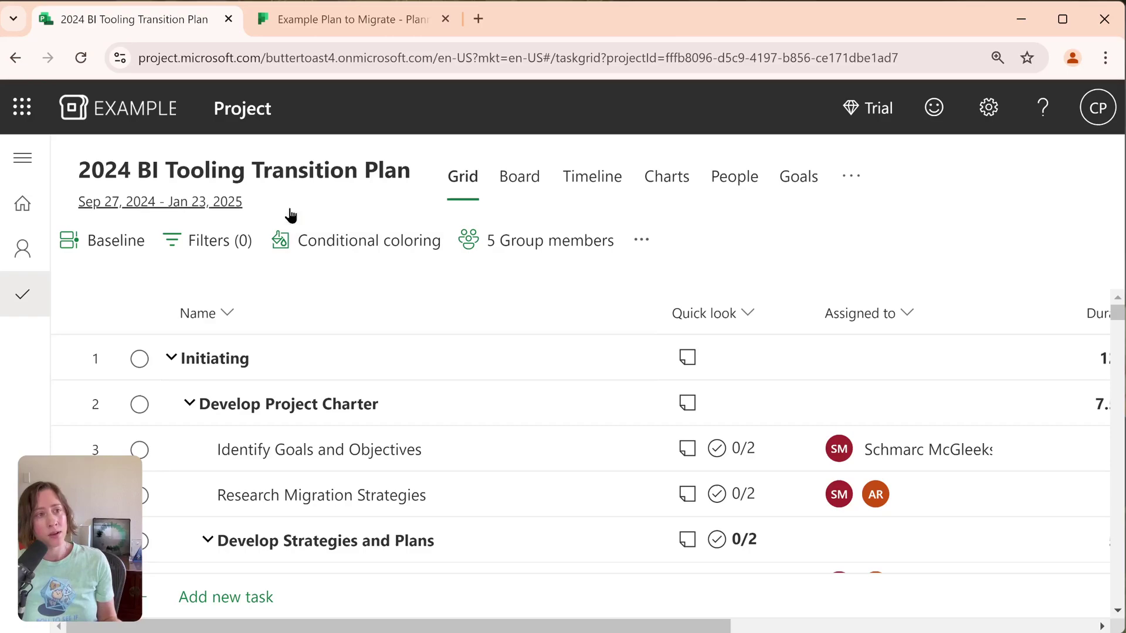
{"action": "left_click", "coordinate": [347, 19]}
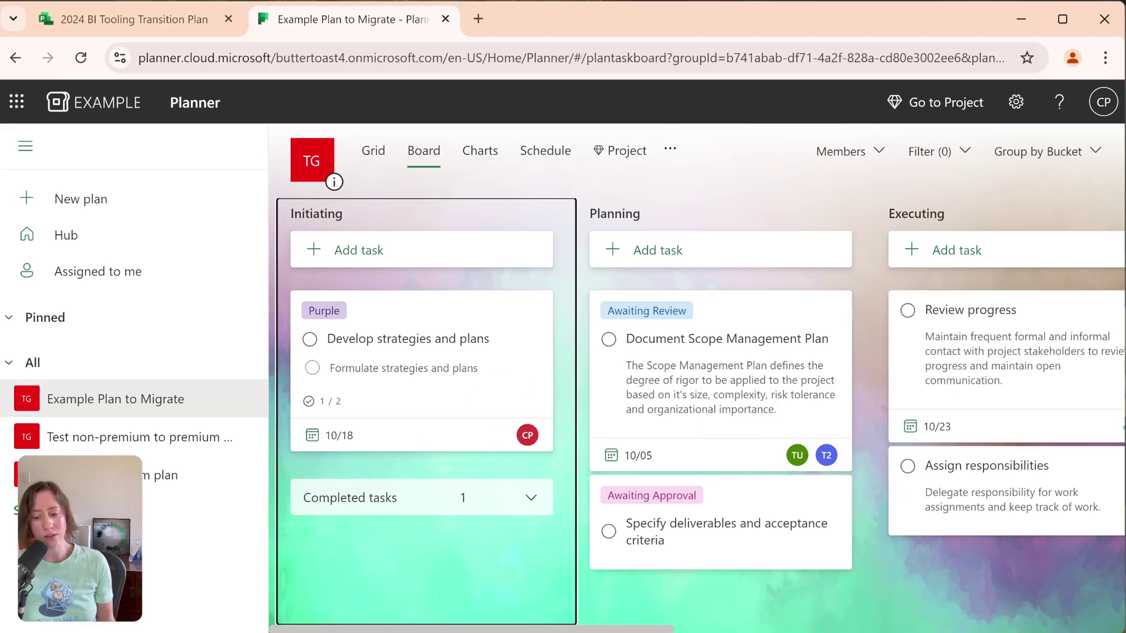
Review the sample .mpp file's Predecessors, baseline, Flag2, % Complete and custom text columns, then set it aside.
{"action": "left_click", "coordinate": [903, 604]}
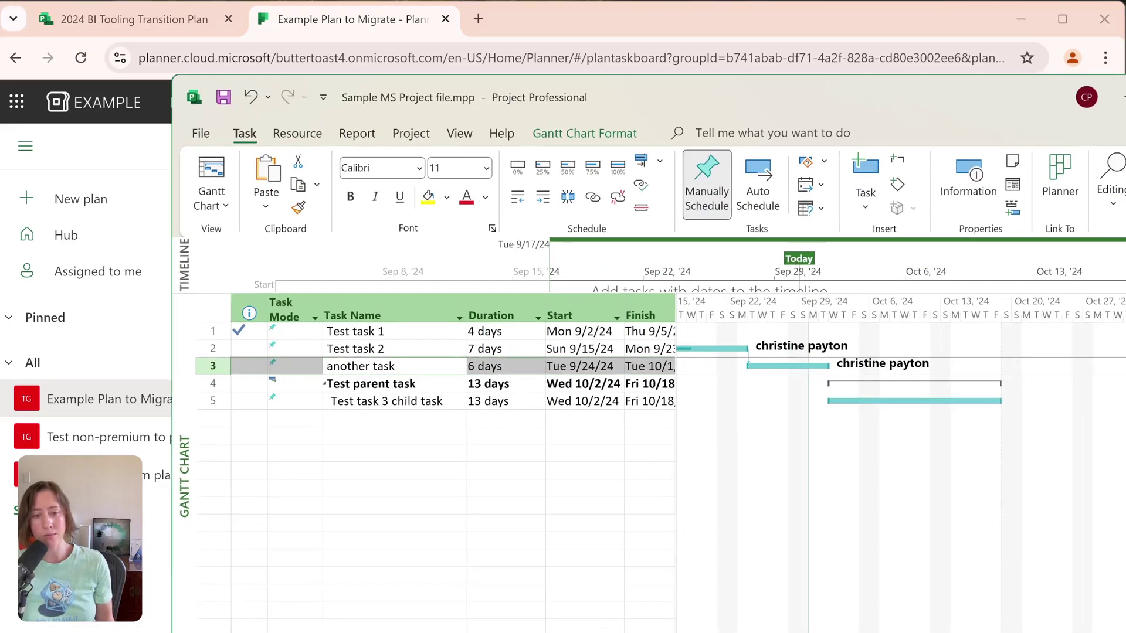
{"action": "key", "text": "Right"}
{"action": "key", "text": "Right"}
{"action": "key", "text": "Right"}
{"action": "key", "text": "Right"}
{"action": "key", "text": "Right"}
{"action": "key", "text": "Right"}
{"action": "key", "text": "Right"}
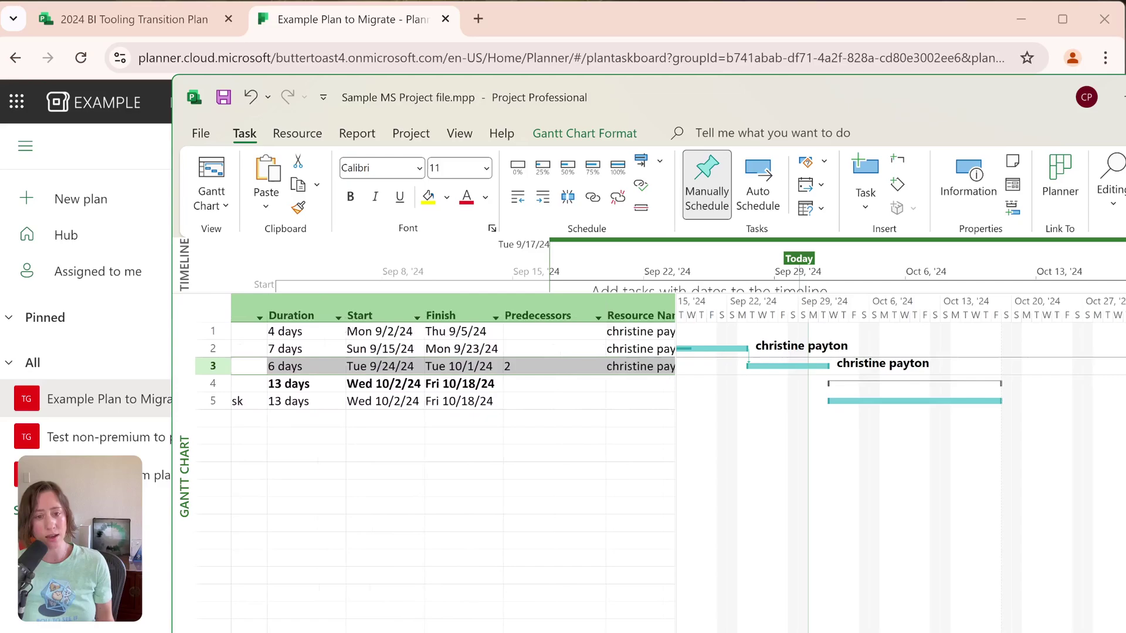
{"action": "key", "text": "Right"}
{"action": "key", "text": "Right"}
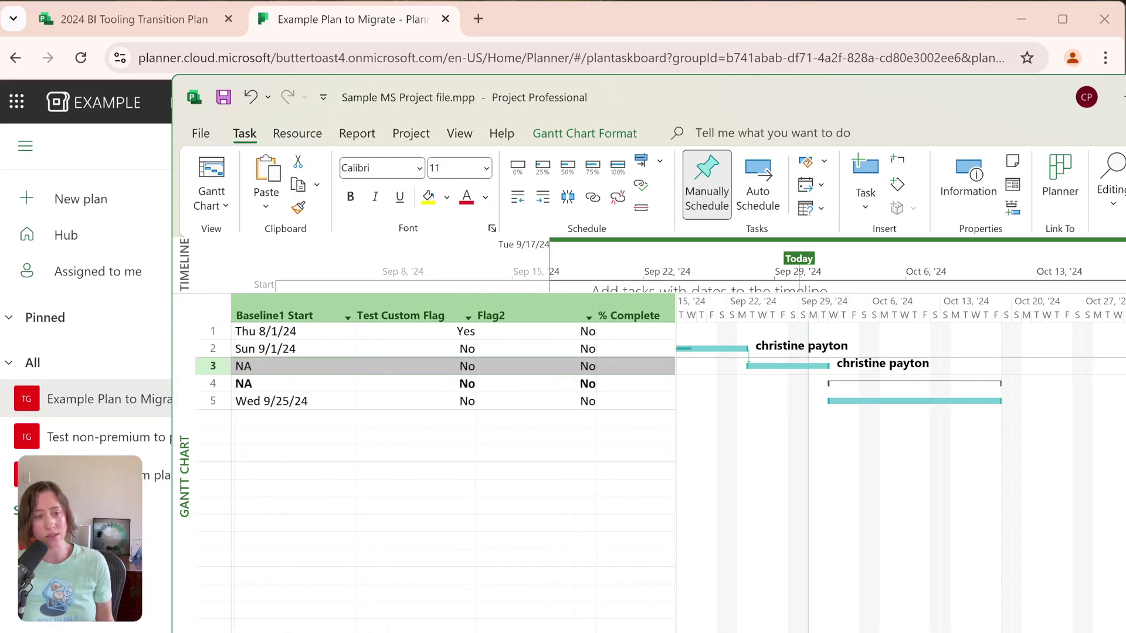
{"action": "key", "text": "Left"}
{"action": "key", "text": "Right"}
{"action": "key", "text": "Right"}
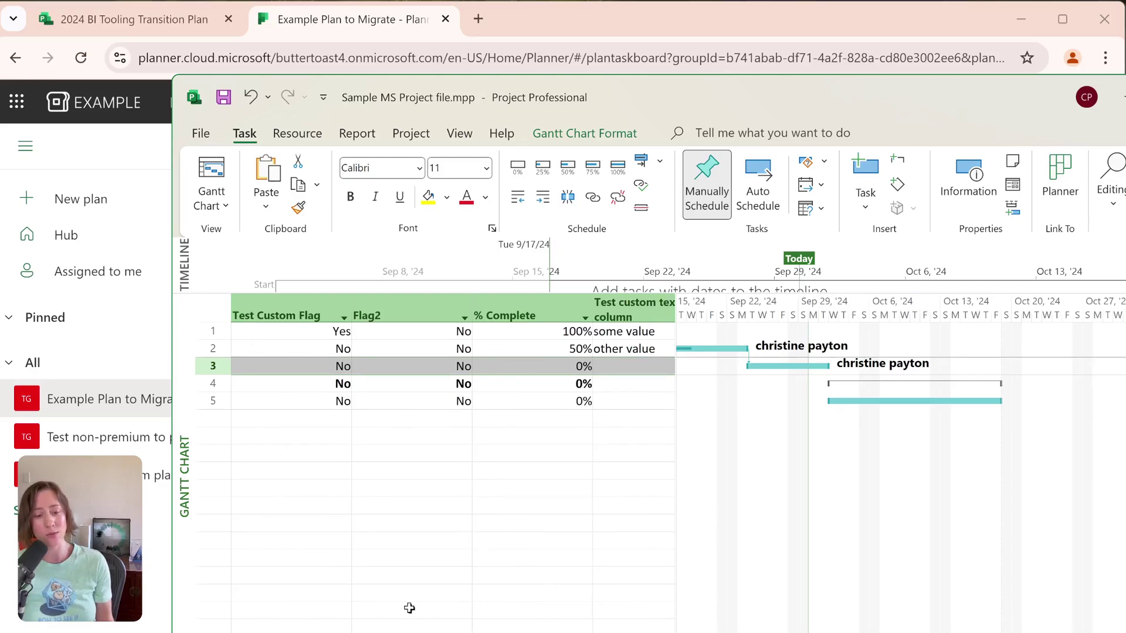
{"action": "key", "text": "alt+Tab"}
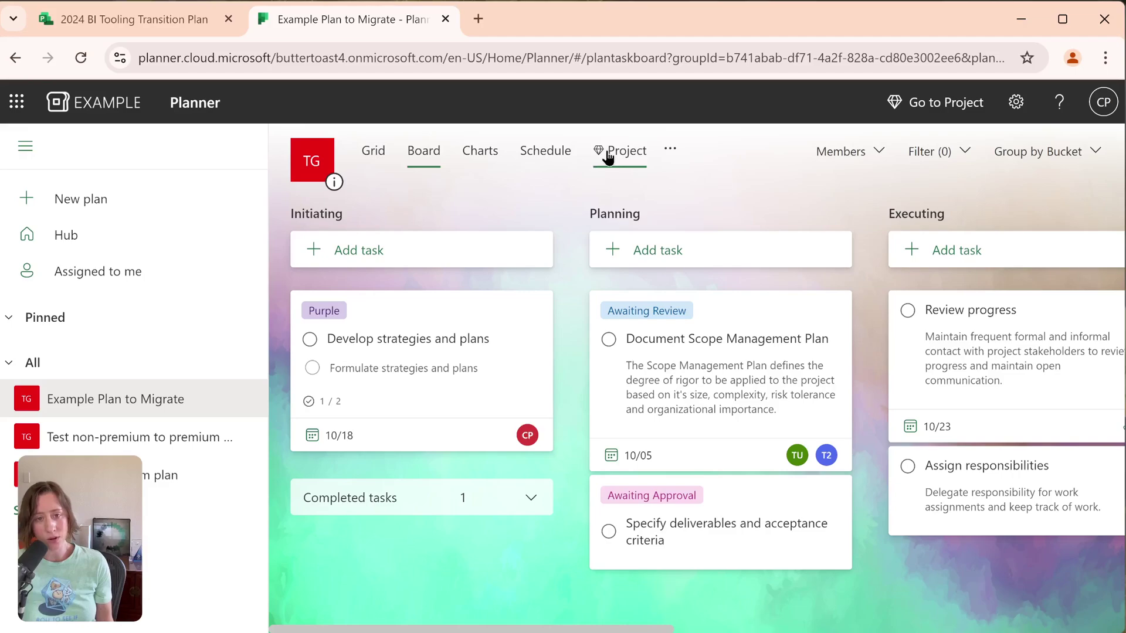
From the plan's Project page, start copying Example Plan to Migrate into Project.
{"action": "left_click", "coordinate": [609, 157]}
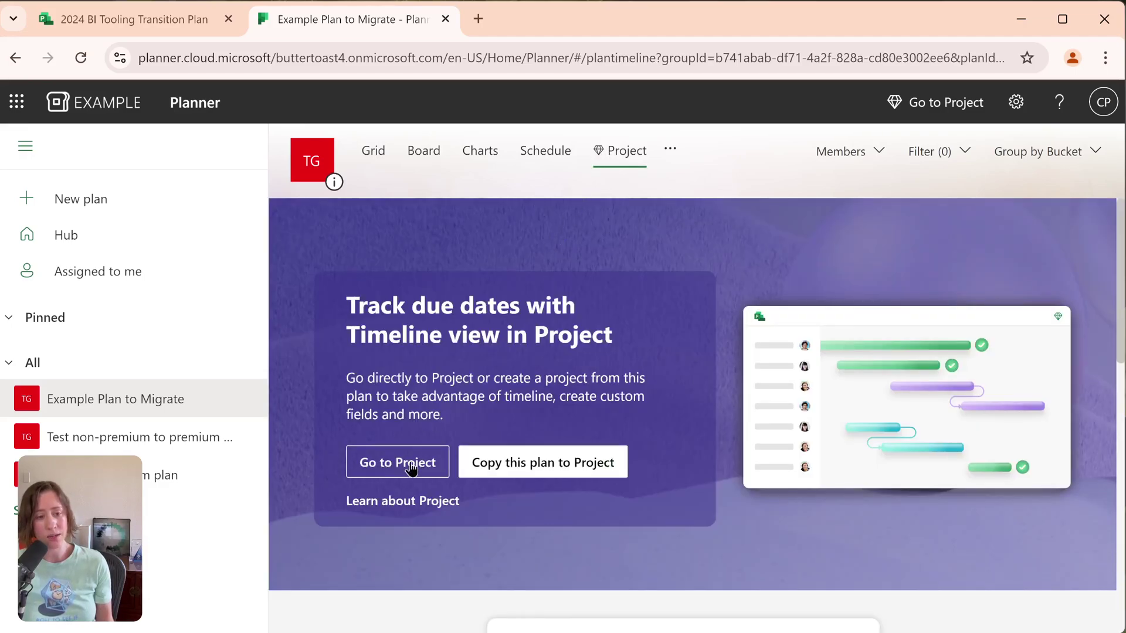
{"action": "left_click", "coordinate": [532, 472]}
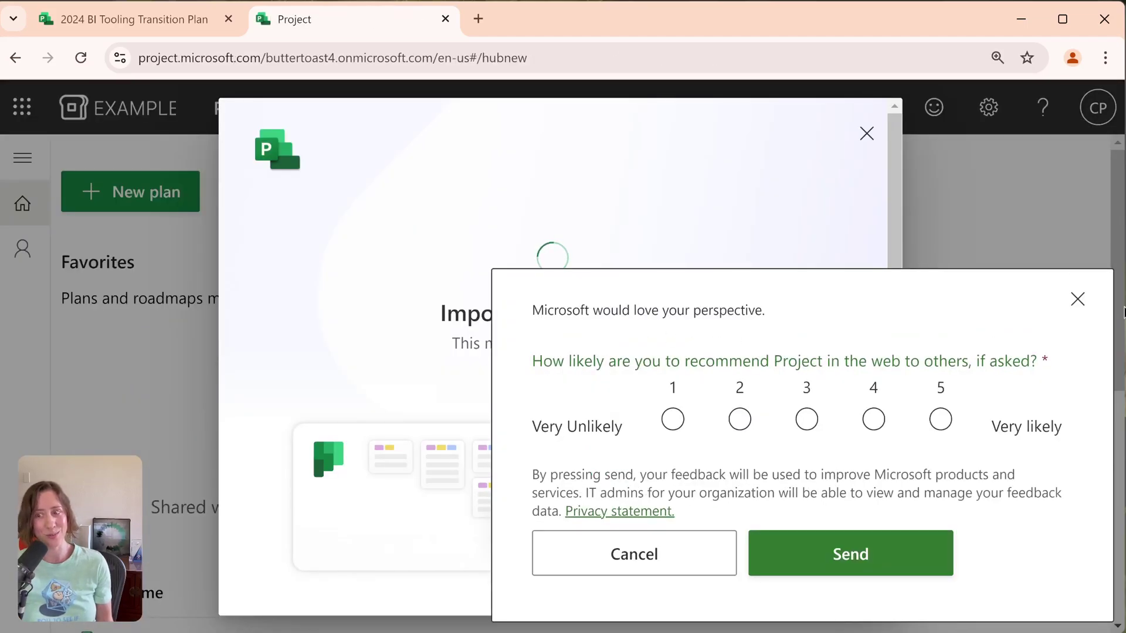
Dismiss the feedback survey and close the plan-ready notice for Example Plan to Migrate Copy.
{"action": "left_click", "coordinate": [488, 344]}
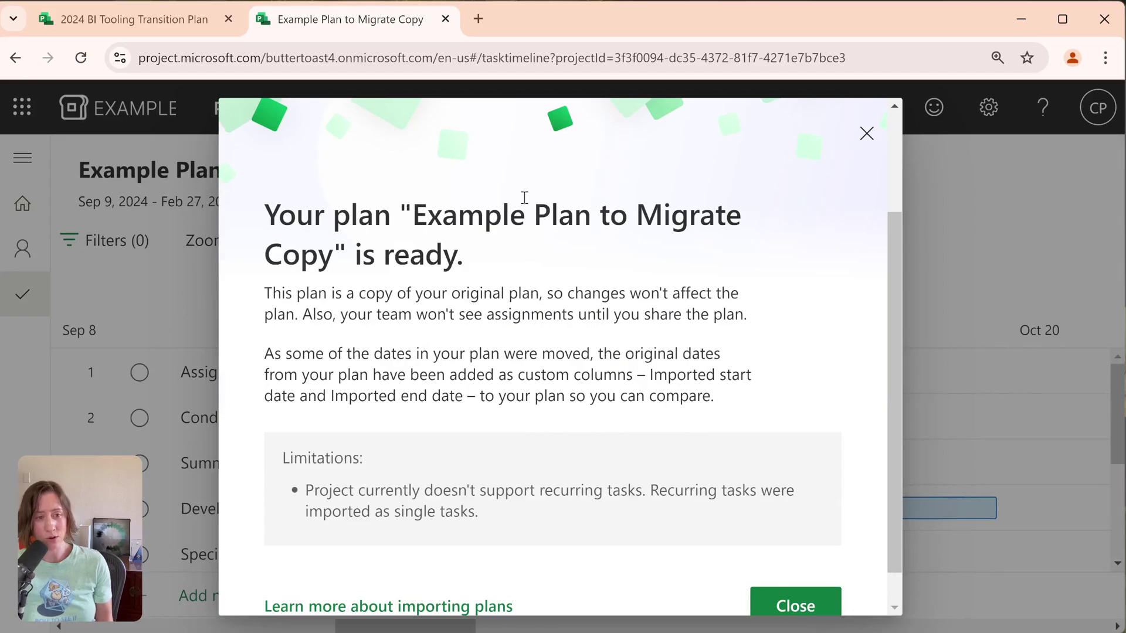
{"action": "left_click_drag", "start_coordinate": [311, 253], "coordinate": [393, 449]}
{"action": "left_click", "coordinate": [354, 451]}
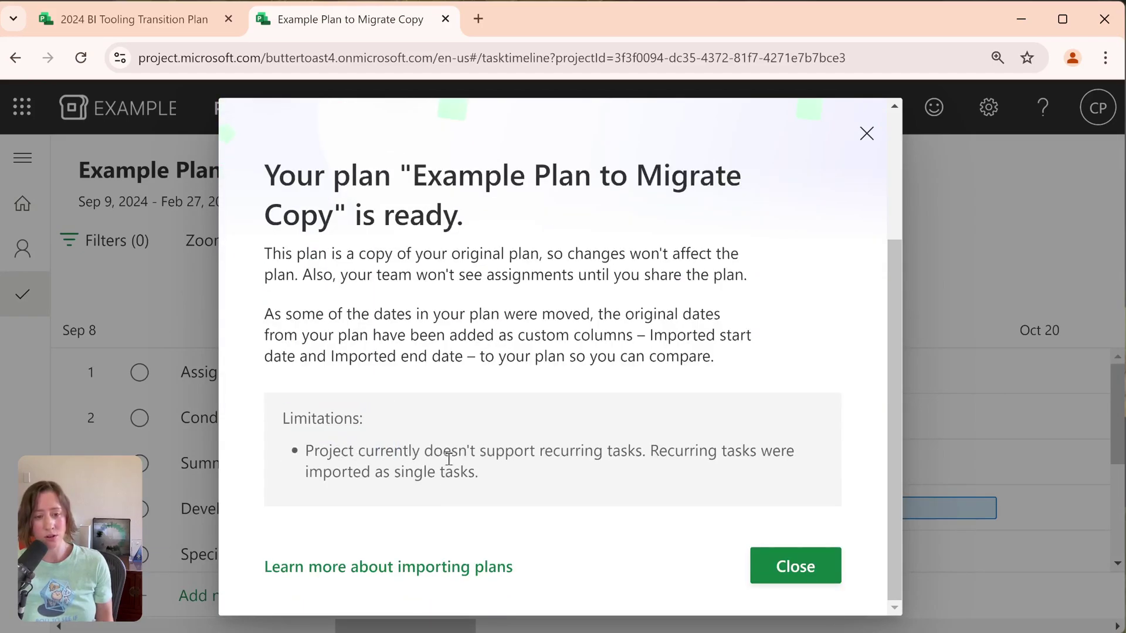
{"action": "left_click", "coordinate": [867, 136]}
Show the copied plan as a grid, scan its columns, and open Specify deliverables and acceptance criteria details.
{"action": "left_click", "coordinate": [455, 179]}
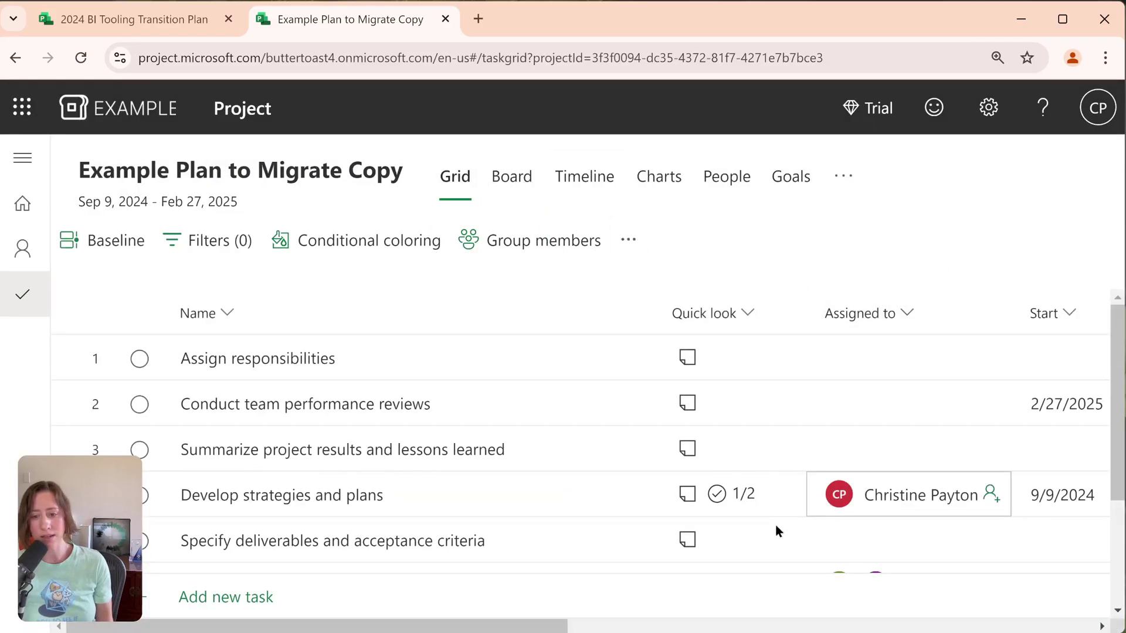
{"action": "left_click_drag", "start_coordinate": [519, 626], "coordinate": [912, 626]}
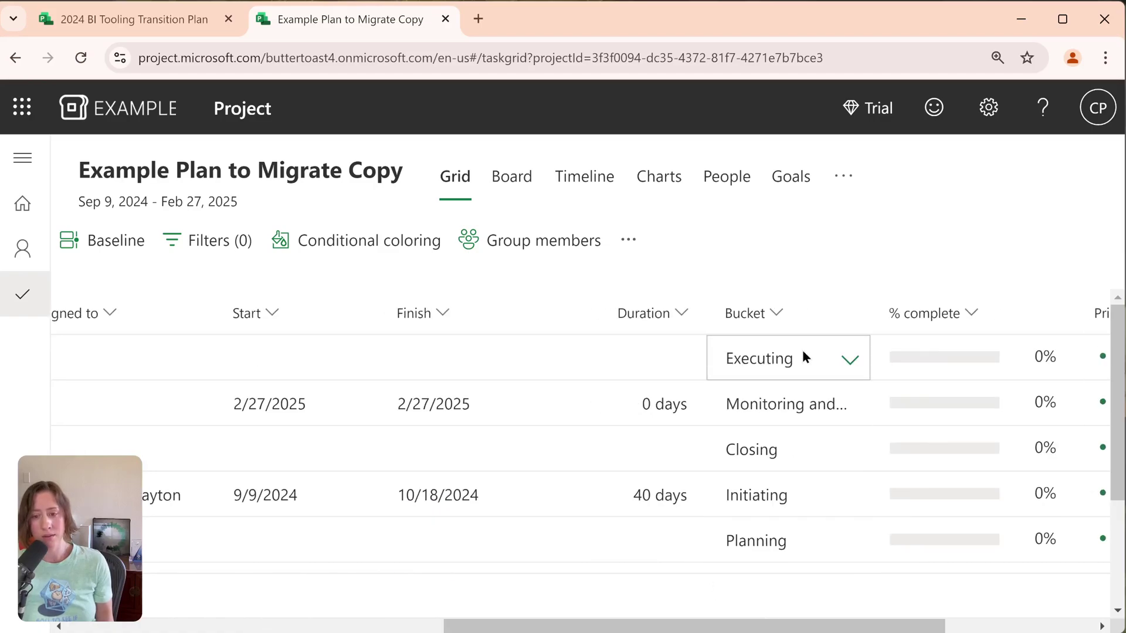
{"action": "scroll", "coordinate": [821, 469], "scroll_direction": "right", "scroll_amount": 2}
{"action": "scroll", "coordinate": [885, 404], "scroll_direction": "down", "scroll_amount": 4}
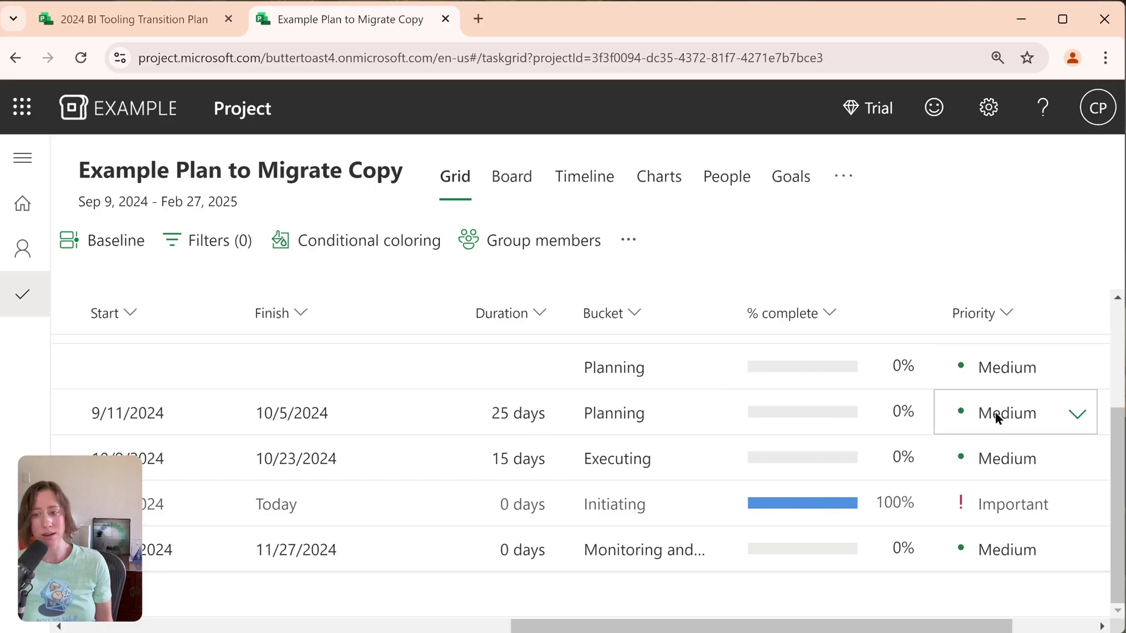
{"action": "left_click_drag", "start_coordinate": [733, 625], "coordinate": [289, 625]}
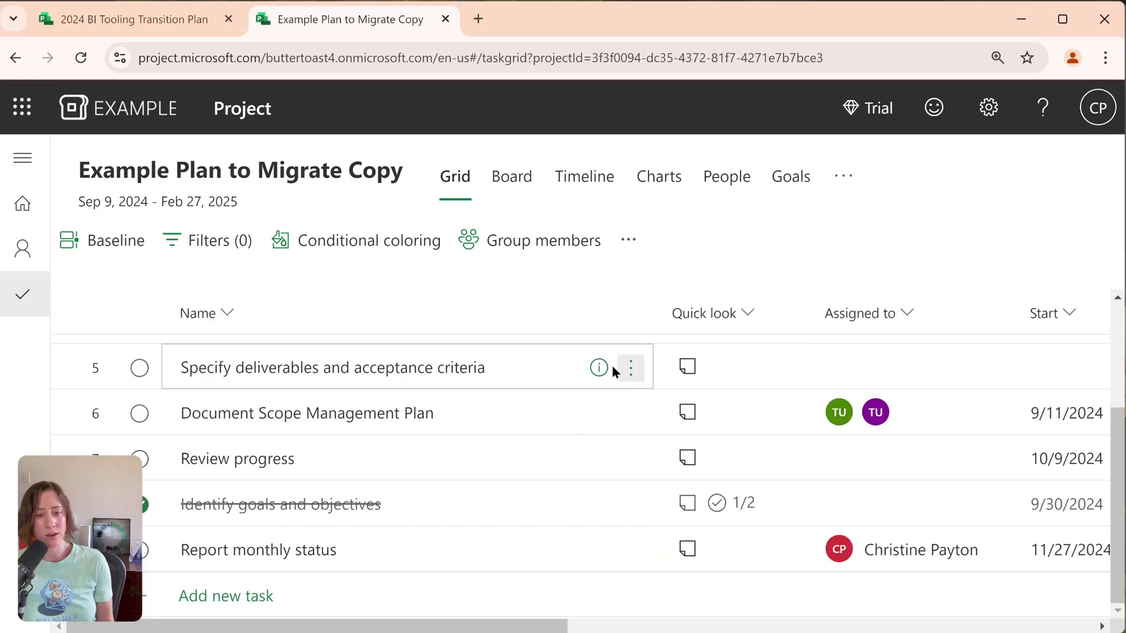
{"action": "left_click", "coordinate": [599, 367]}
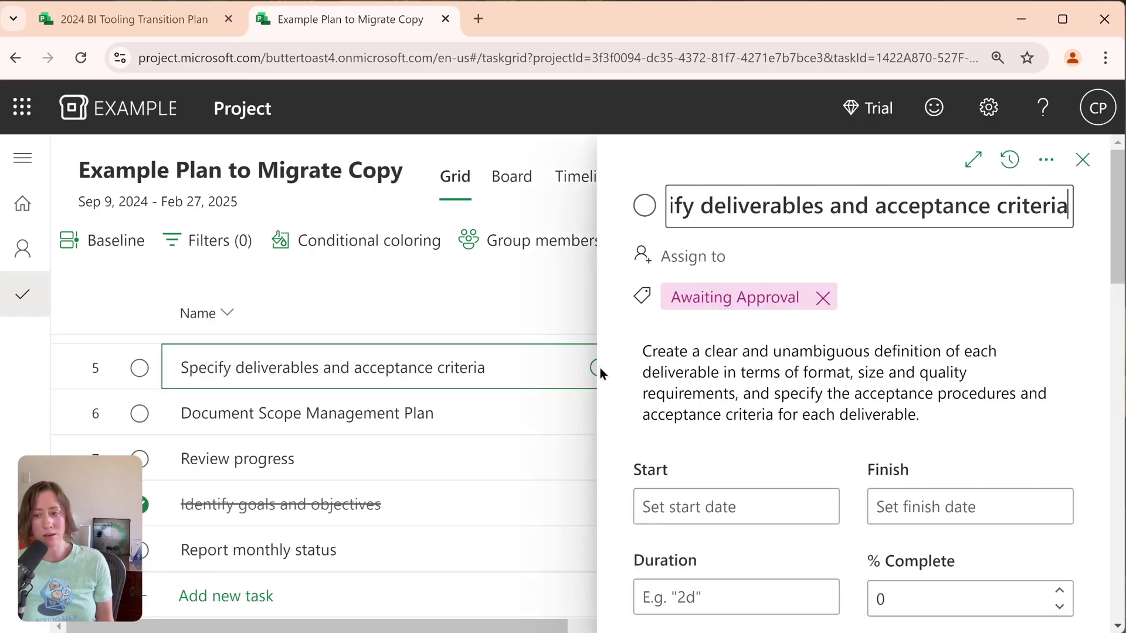
Close the task details pane and go to the Project home page.
{"action": "left_click", "coordinate": [1086, 165]}
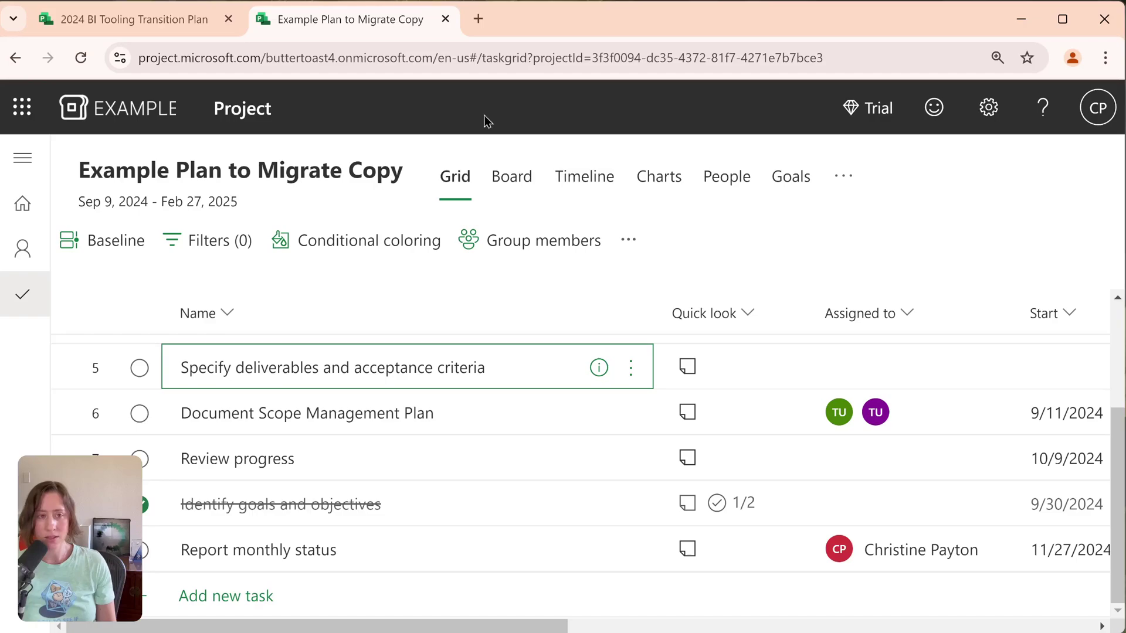
{"action": "mouse_move", "coordinate": [903, 632]}
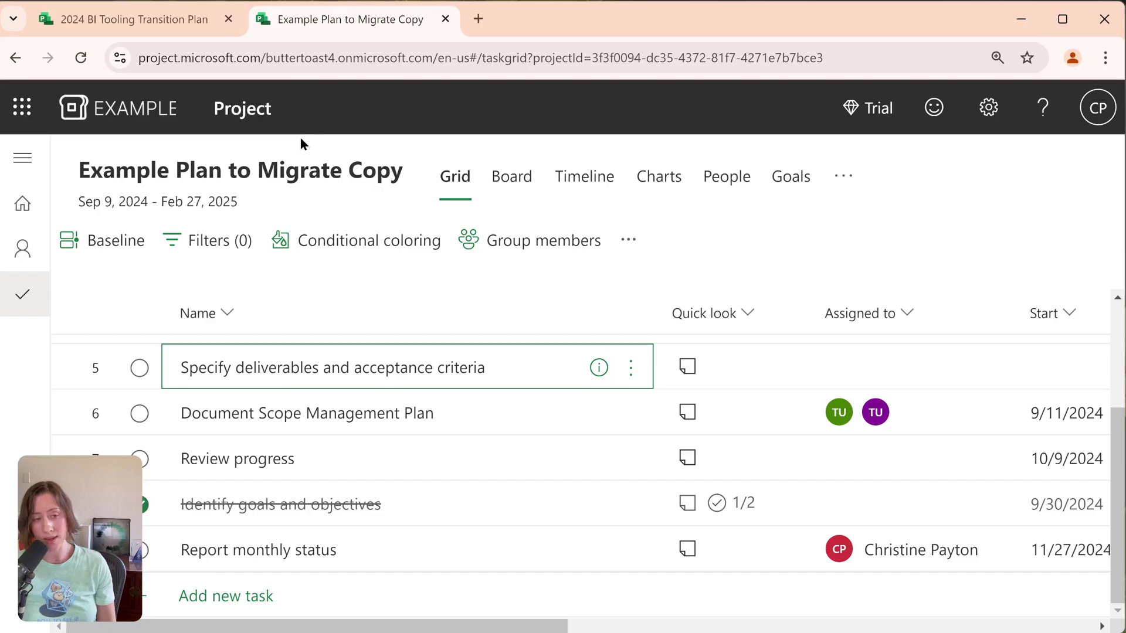
{"action": "left_click", "coordinate": [29, 215]}
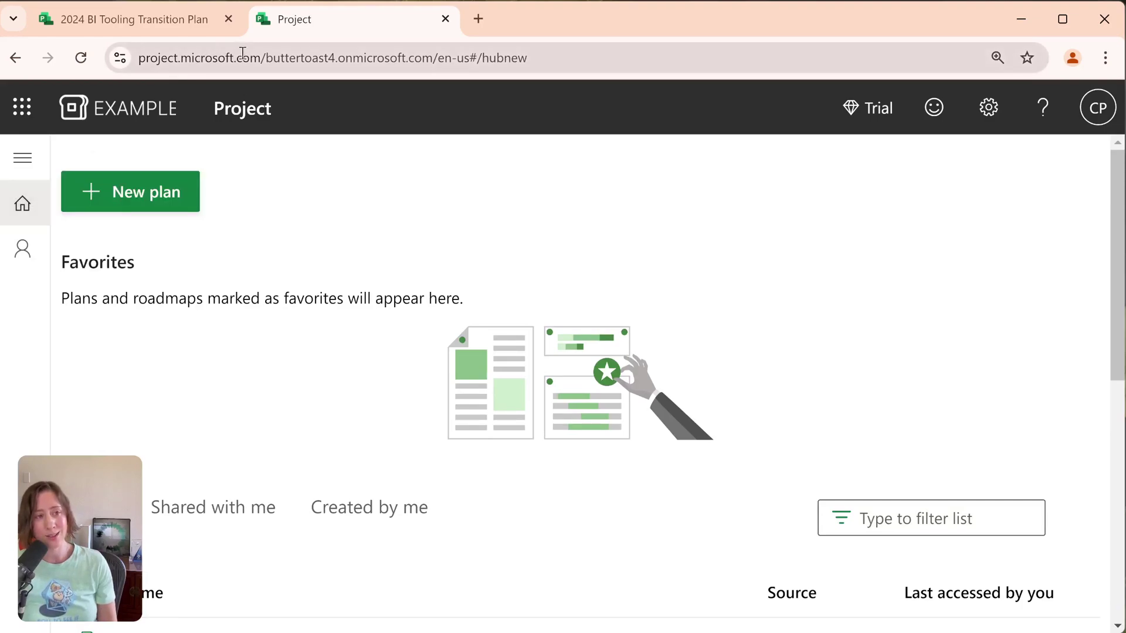
Note the project.microsoft.com address, then start a new plan imported from a Project desktop file.
{"action": "left_click", "coordinate": [262, 59]}
{"action": "left_click_drag", "start_coordinate": [261, 59], "coordinate": [136, 63]}
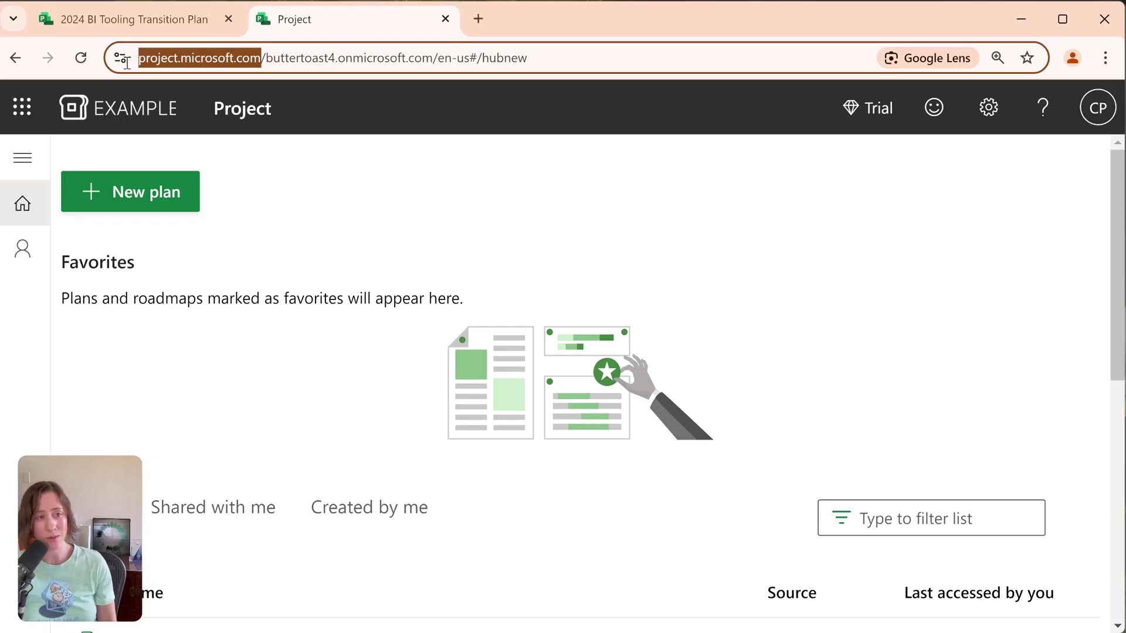
{"action": "left_click", "coordinate": [372, 176]}
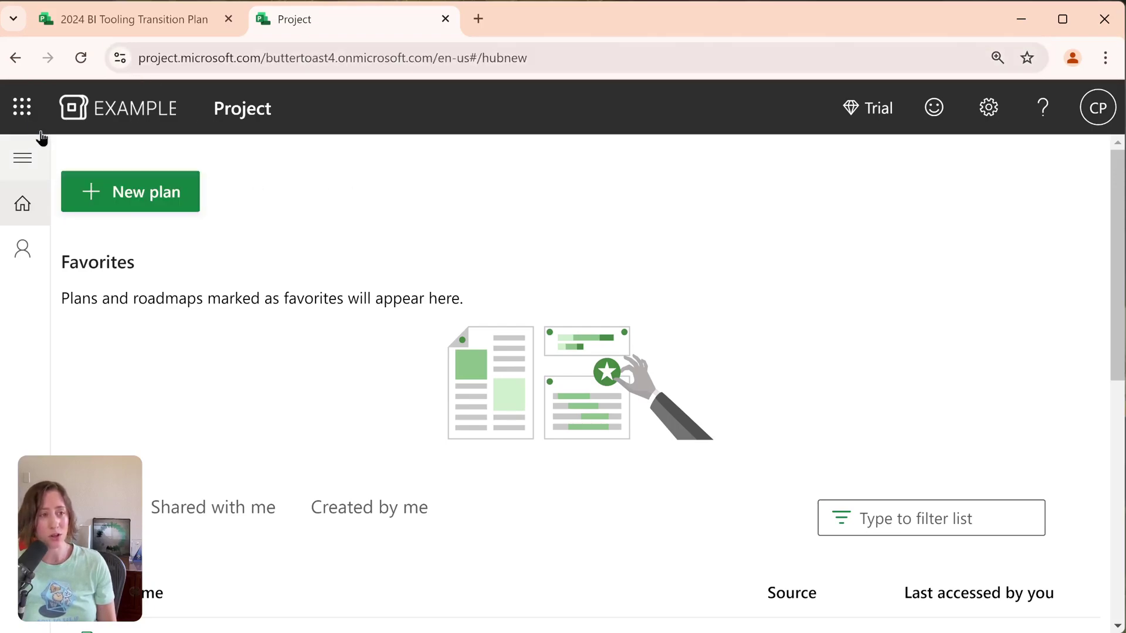
{"action": "left_click", "coordinate": [129, 195]}
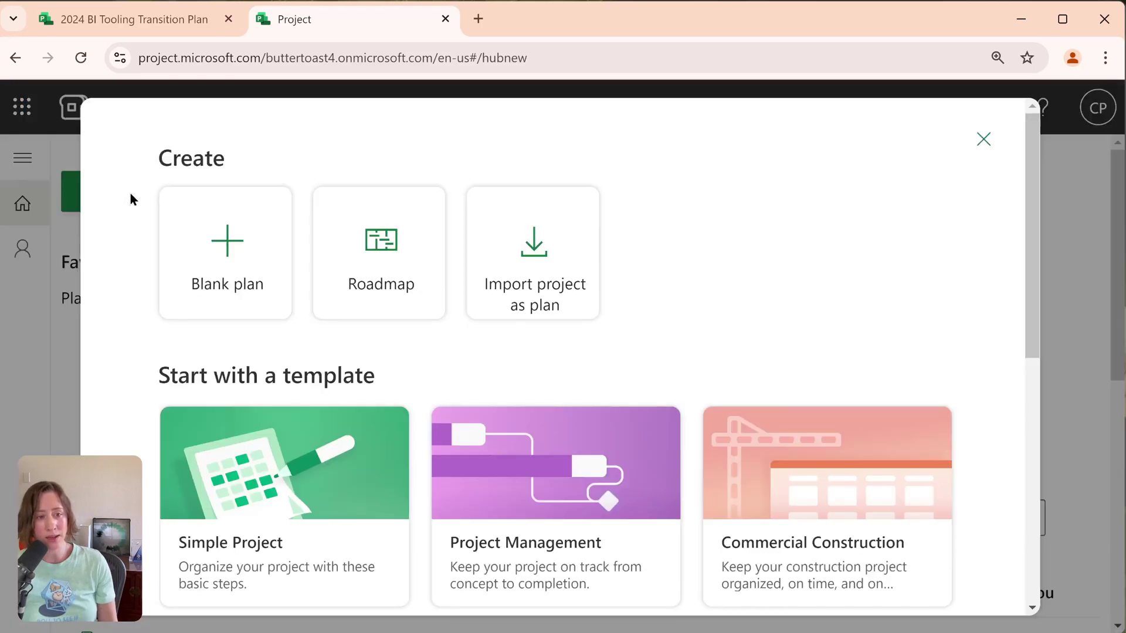
{"action": "left_click", "coordinate": [540, 273]}
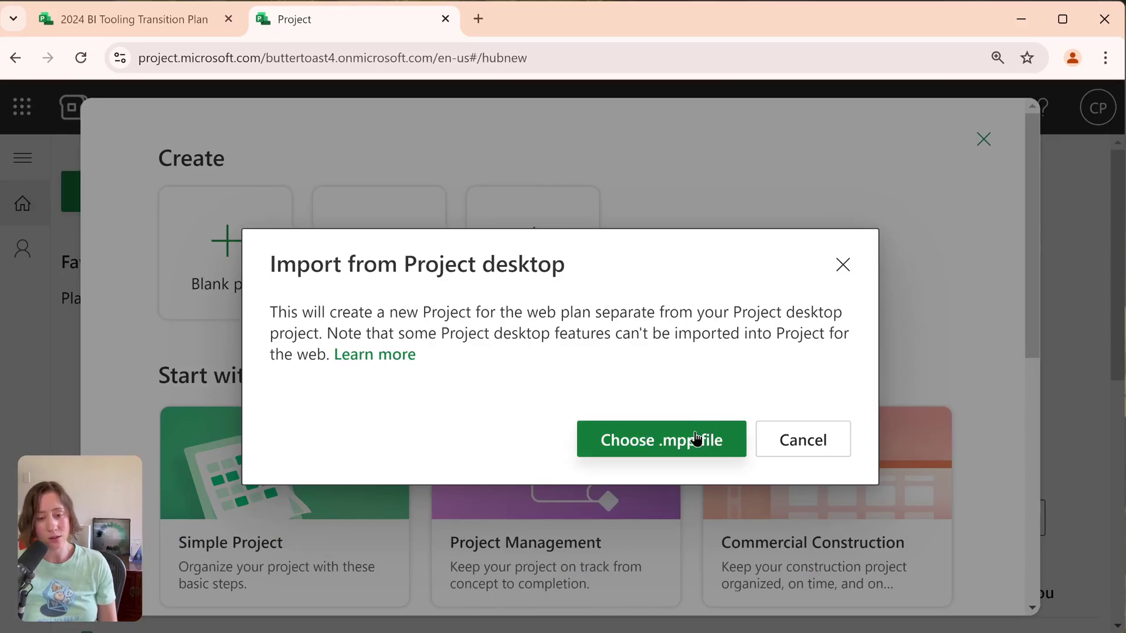
Import Sample MS Project file.mpp from the file picker as a new plan.
{"action": "left_click", "coordinate": [674, 441]}
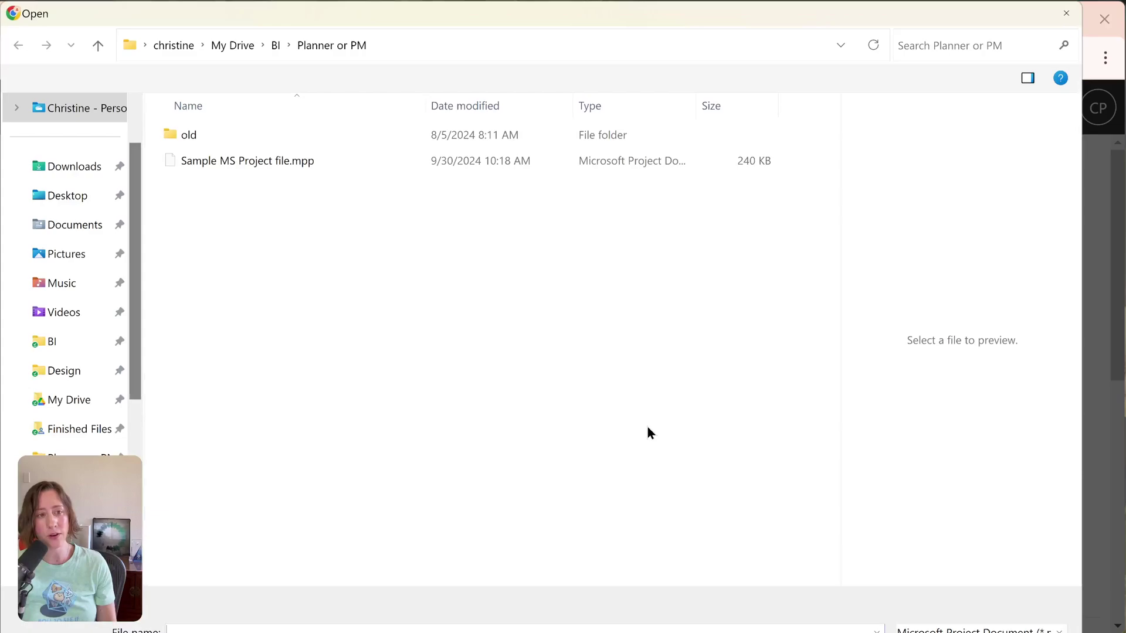
{"action": "double_click", "coordinate": [275, 156]}
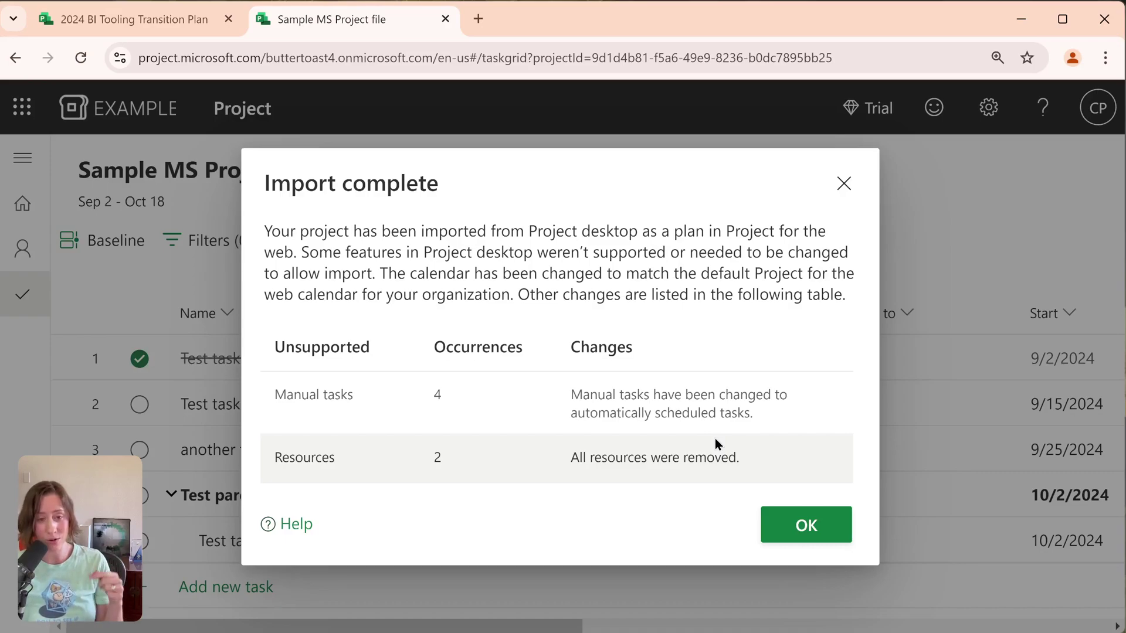
Dismiss the Import complete summary and scroll across the Sample MS Project file grid's columns.
{"action": "left_click", "coordinate": [804, 524]}
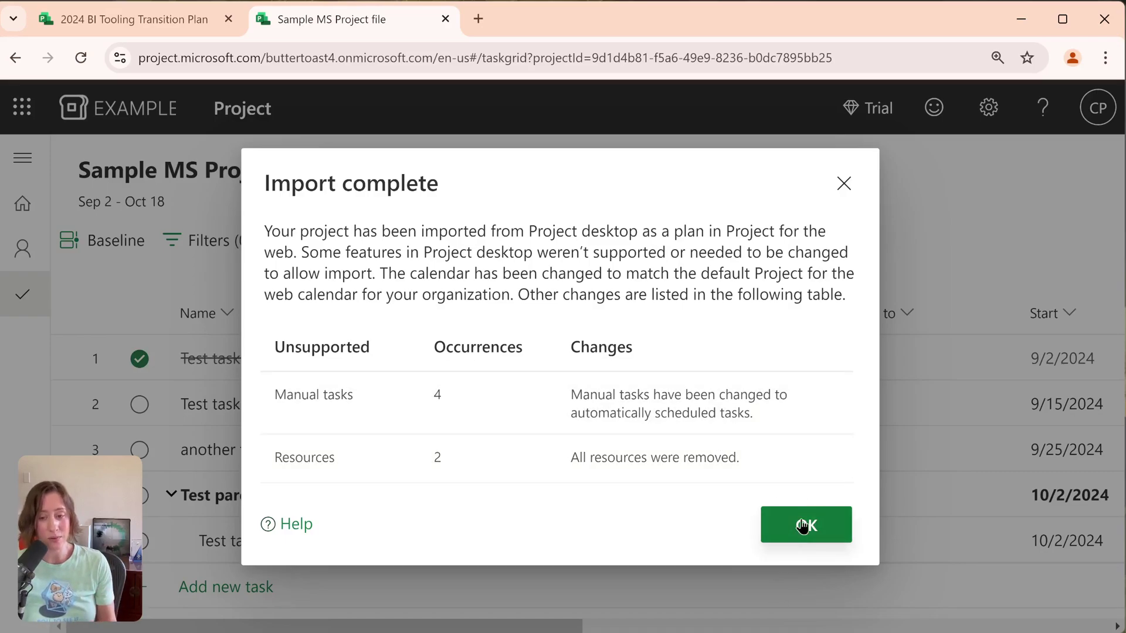
{"action": "left_click_drag", "start_coordinate": [392, 627], "coordinate": [938, 577]}
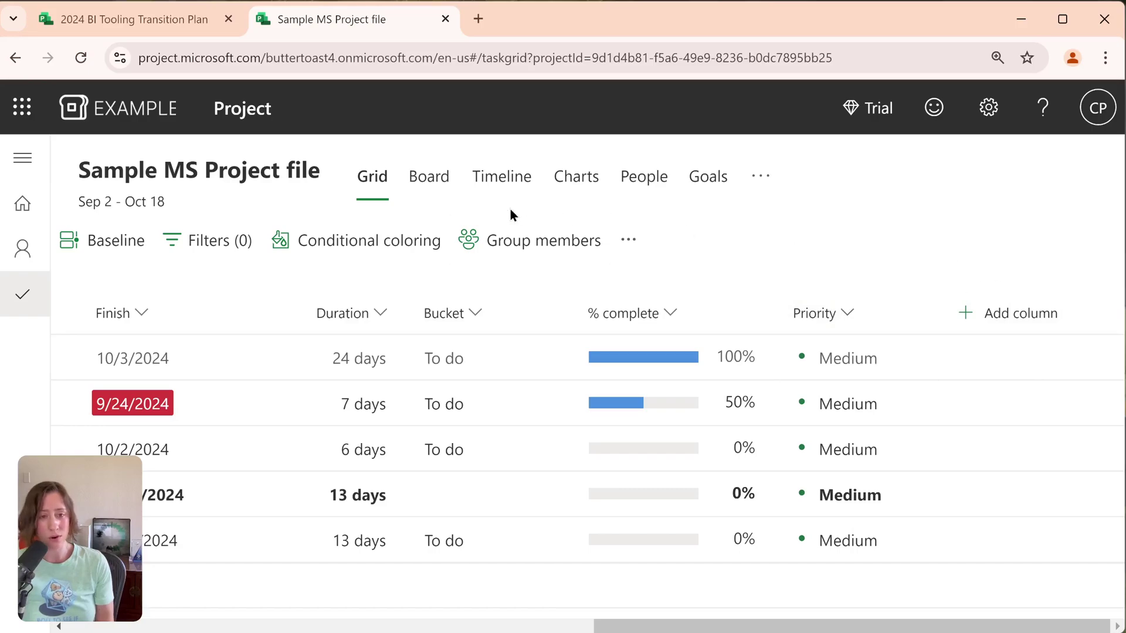
{"action": "left_click", "coordinate": [105, 626]}
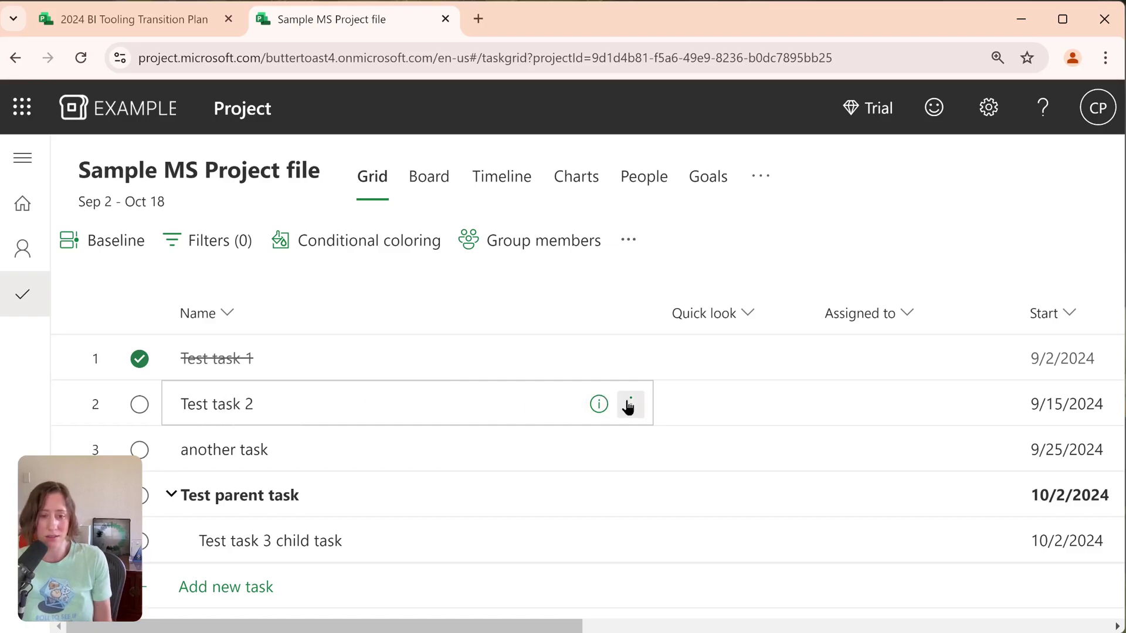
{"action": "left_click", "coordinate": [598, 403]}
{"action": "scroll", "coordinate": [880, 321], "scroll_direction": "down", "scroll_amount": 6}
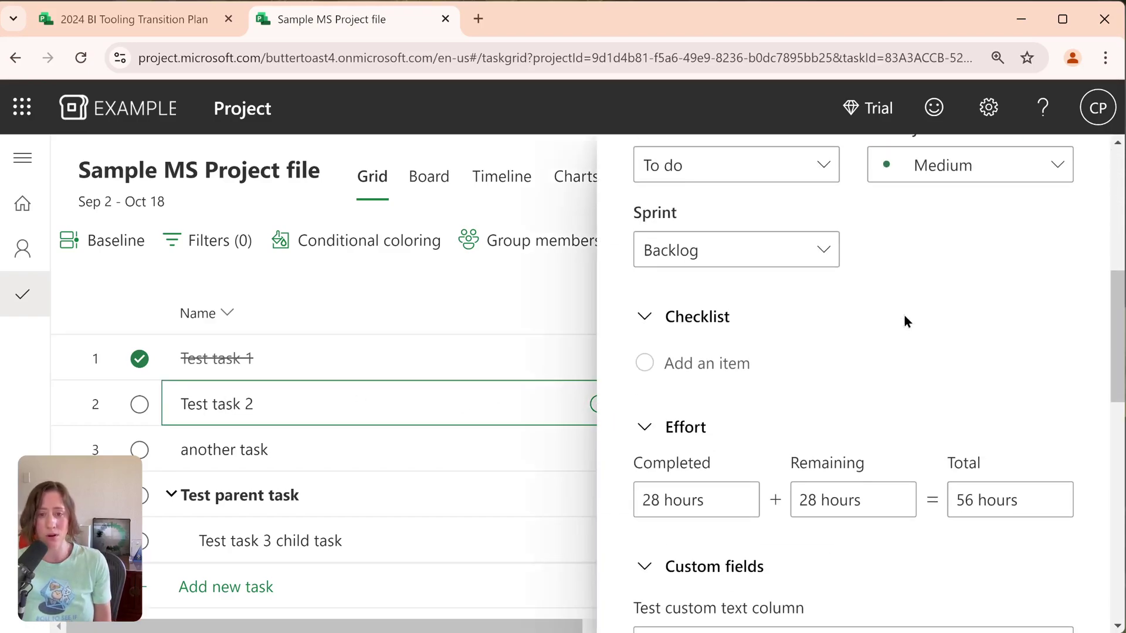
{"action": "key", "text": "Escape"}
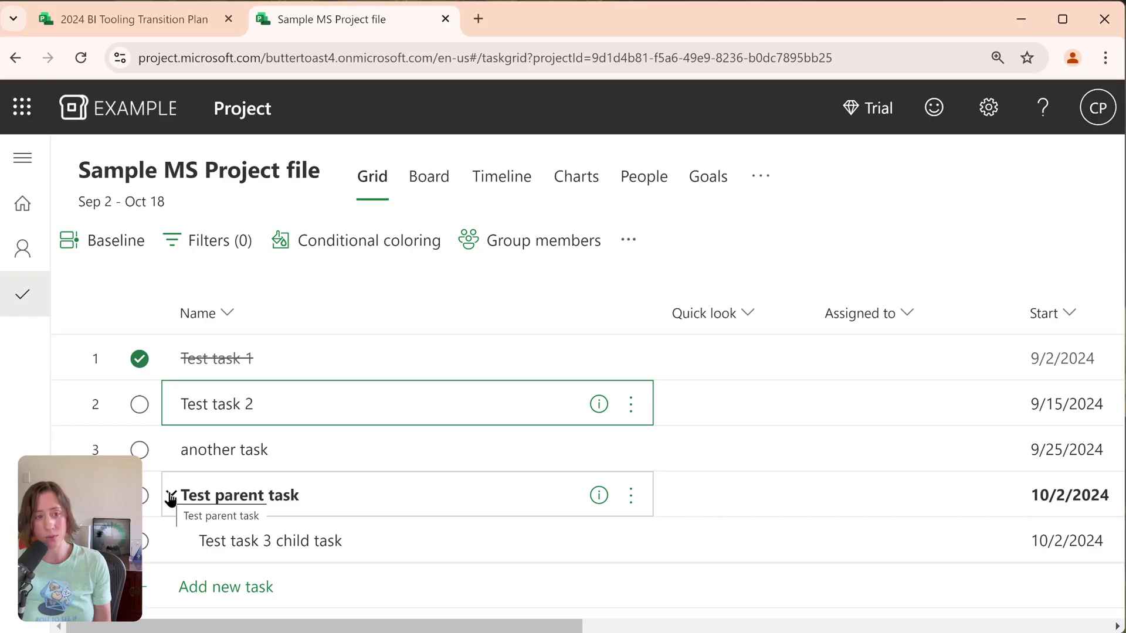
{"action": "left_click", "coordinate": [93, 246]}
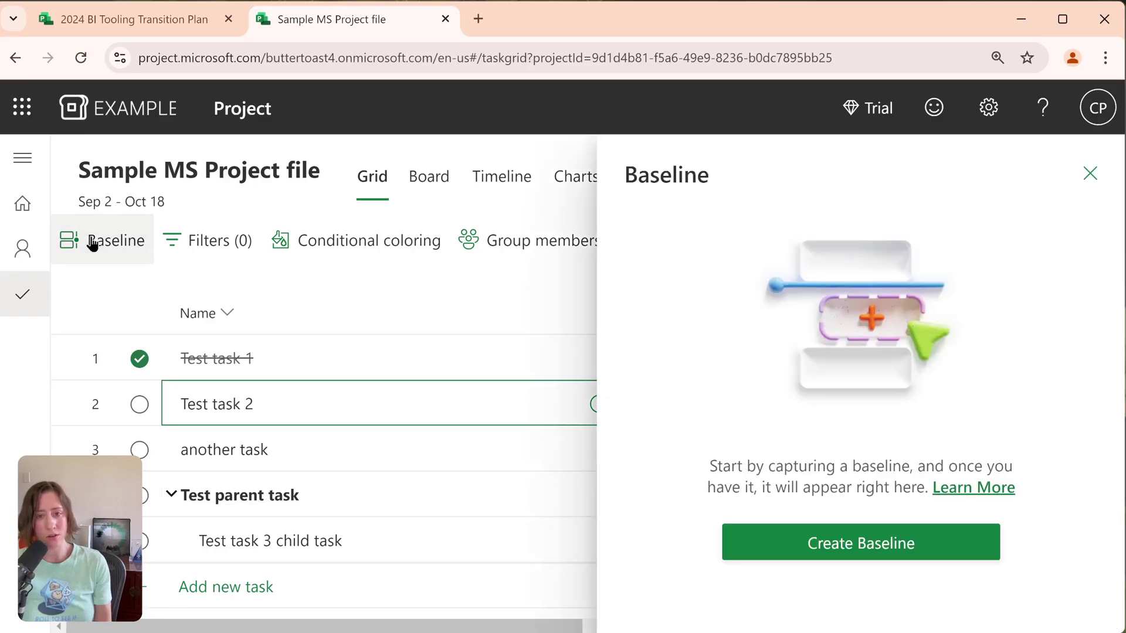
{"action": "left_click", "coordinate": [1091, 174]}
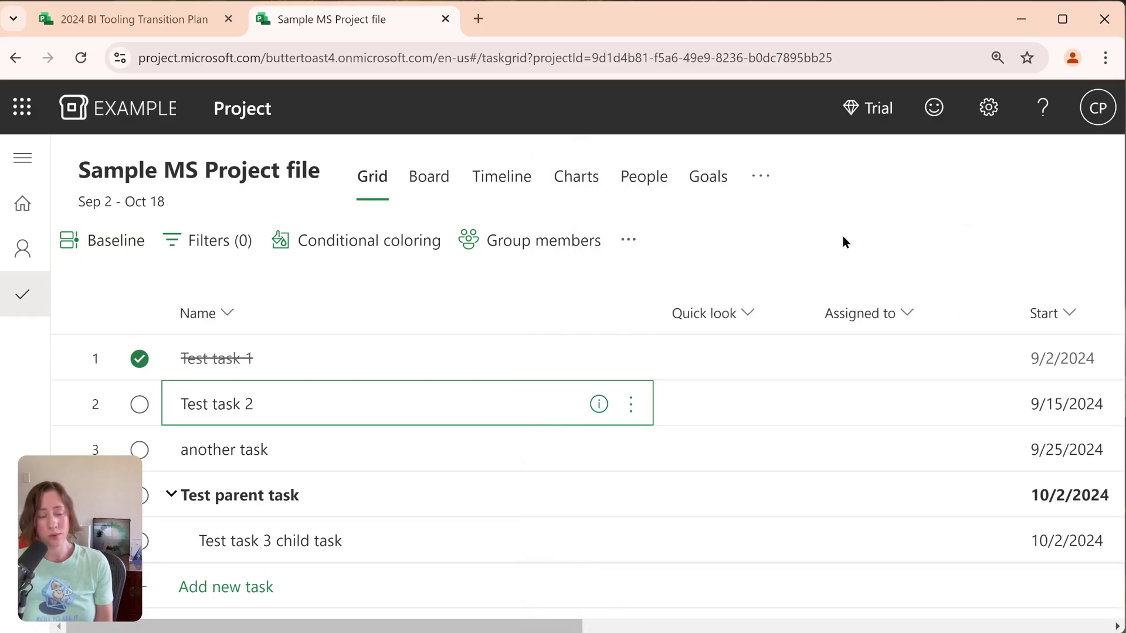